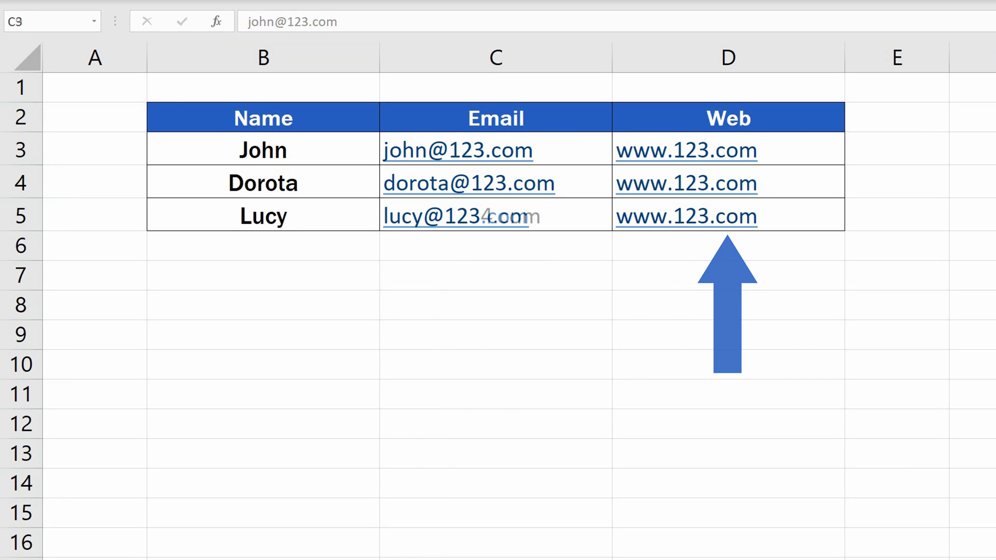
key("Right")
key("F2")
key("shift+Home")
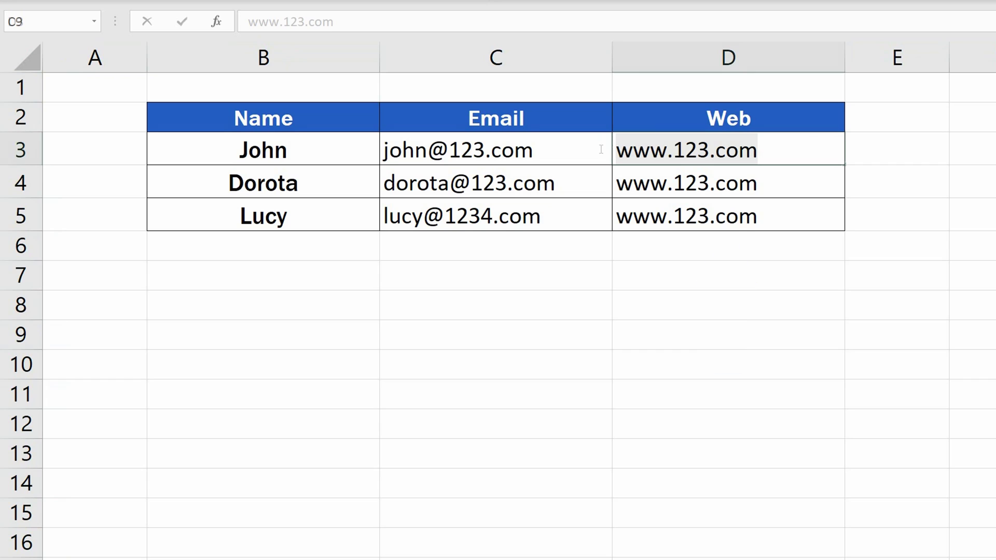
key("shift+Right")
key("shift+Right")
key("shift+Right")
key("shift+Right")
key("shift+Right")
key("shift+Right")
key("shift+Right")
key("shift+Right")
key("shift+Right")
key("shift+Right")
key("shift+Right")
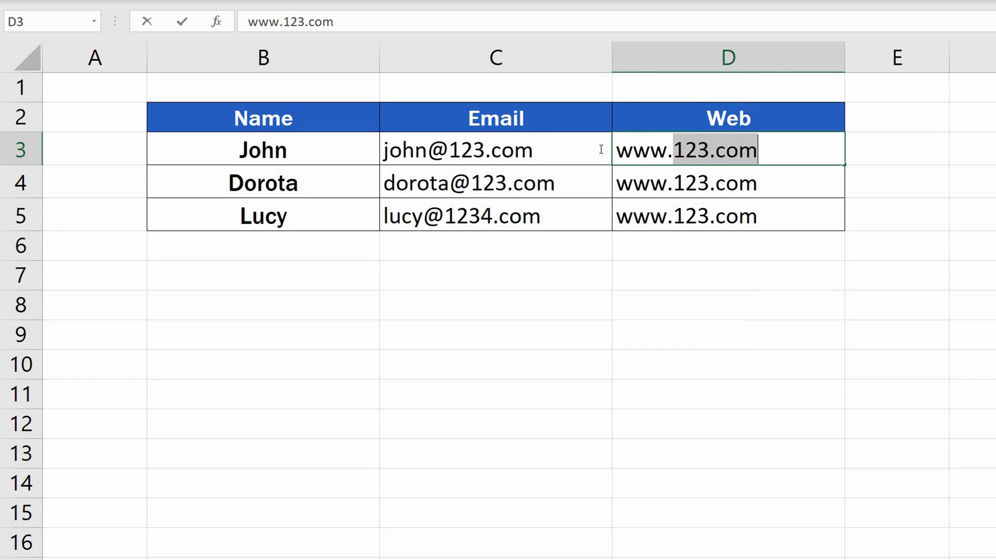
key("Return")
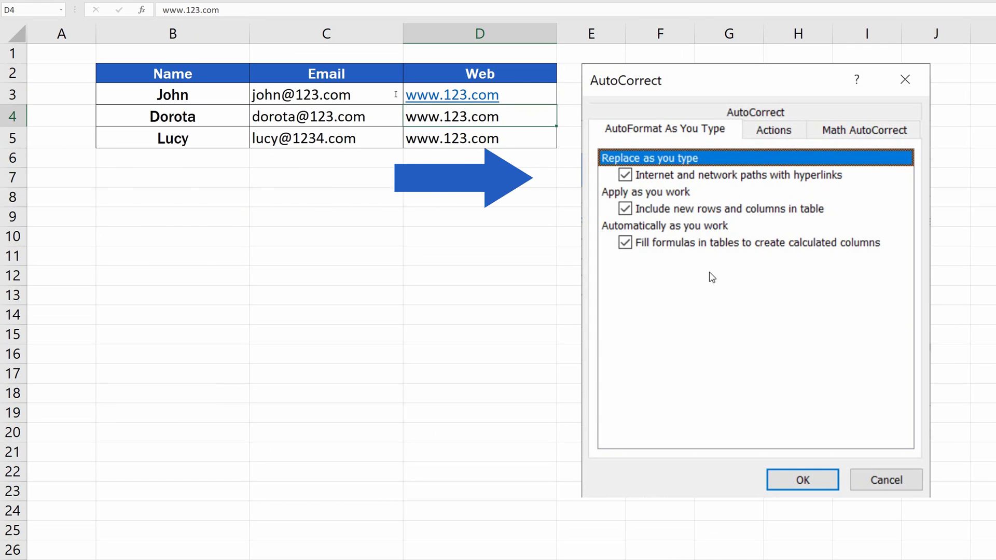
left_click(626, 176)
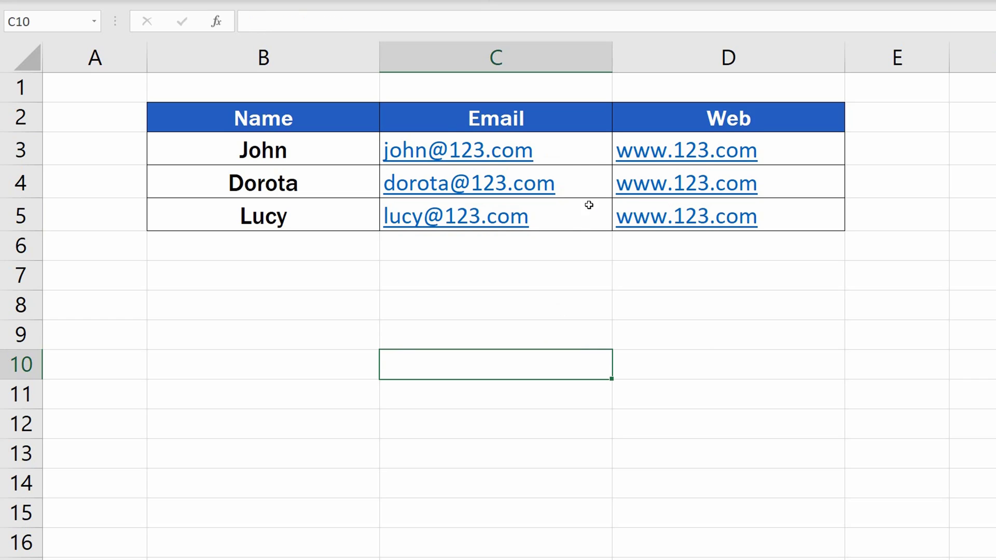
left_click(587, 153)
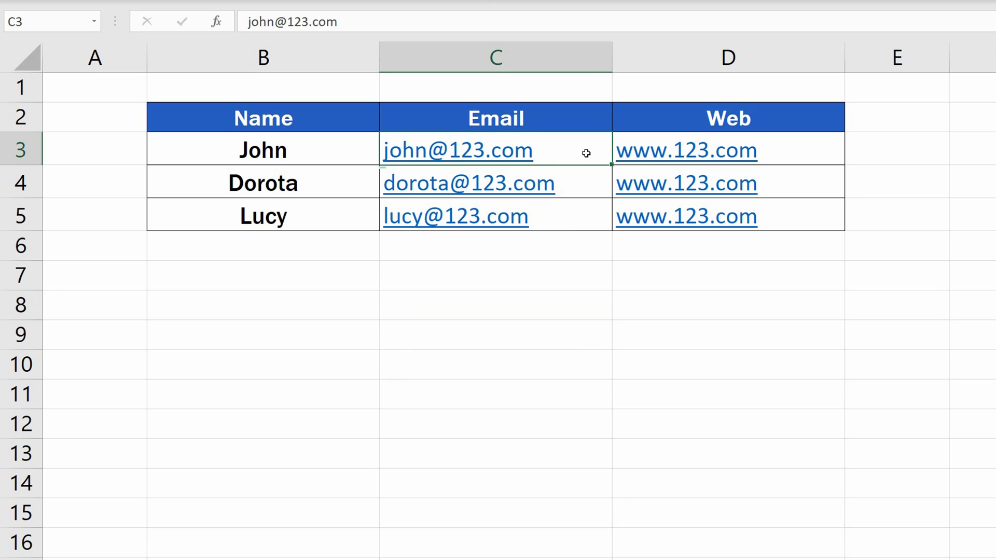
right_click(579, 134)
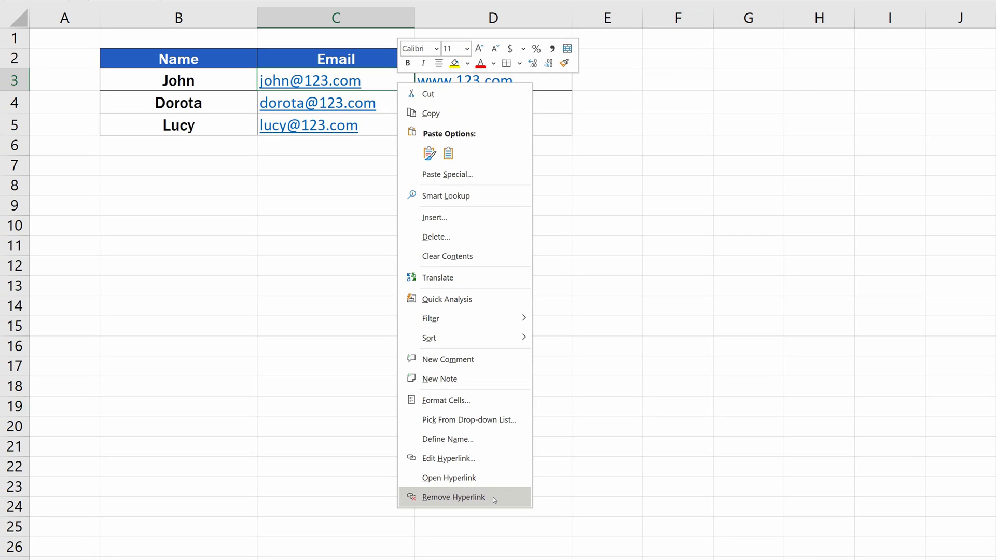
left_click(494, 499)
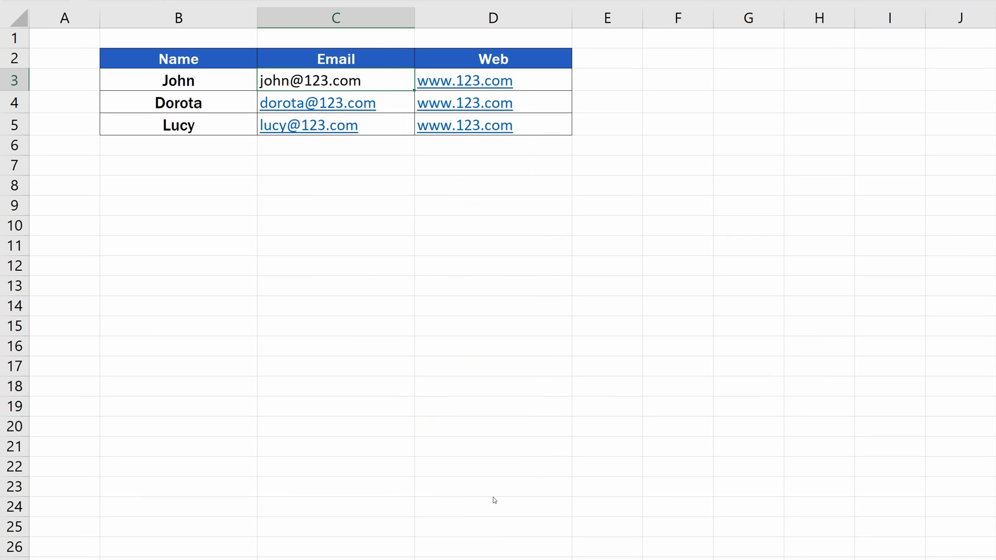
left_click(395, 126)
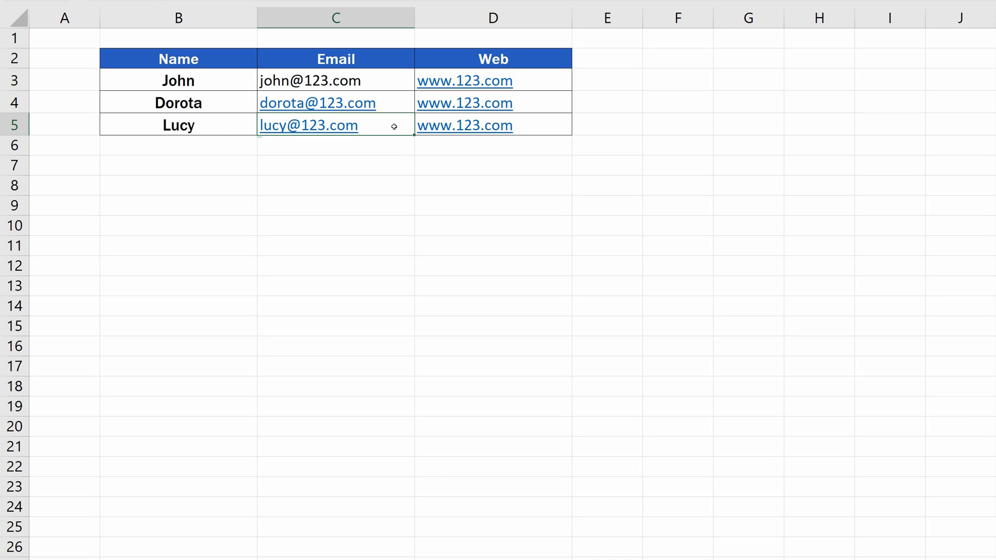
right_click(394, 126)
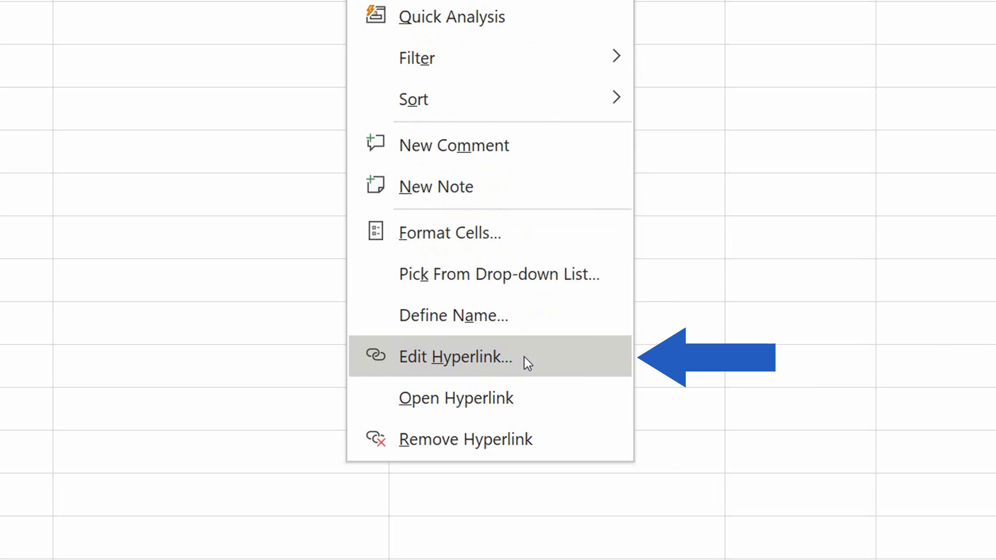
left_click(524, 357)
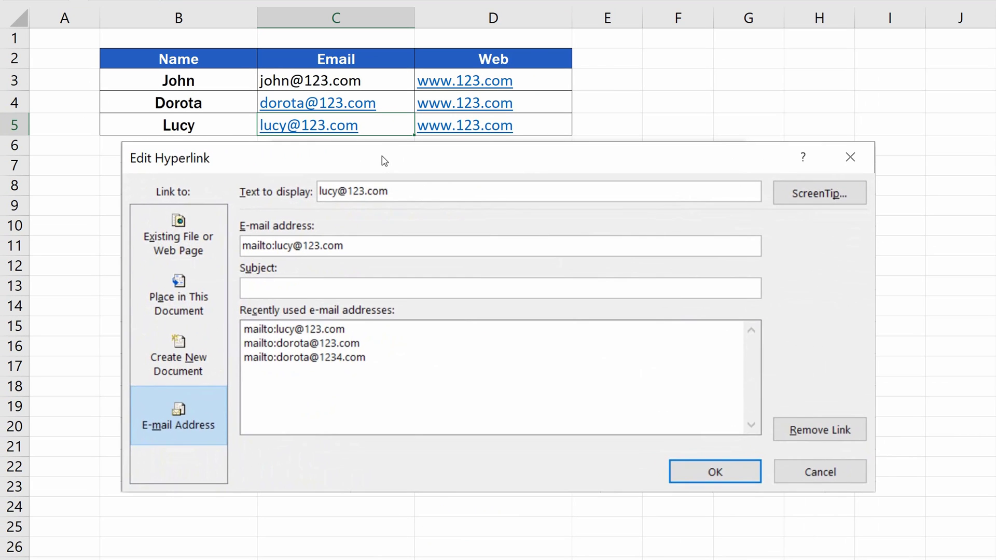
left_click(365, 191)
type("4")
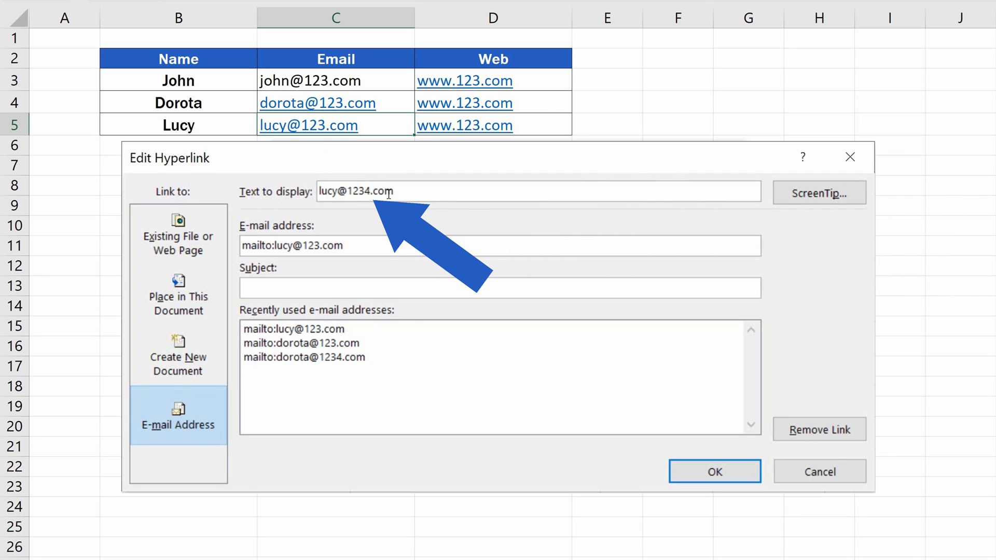
left_click(321, 245)
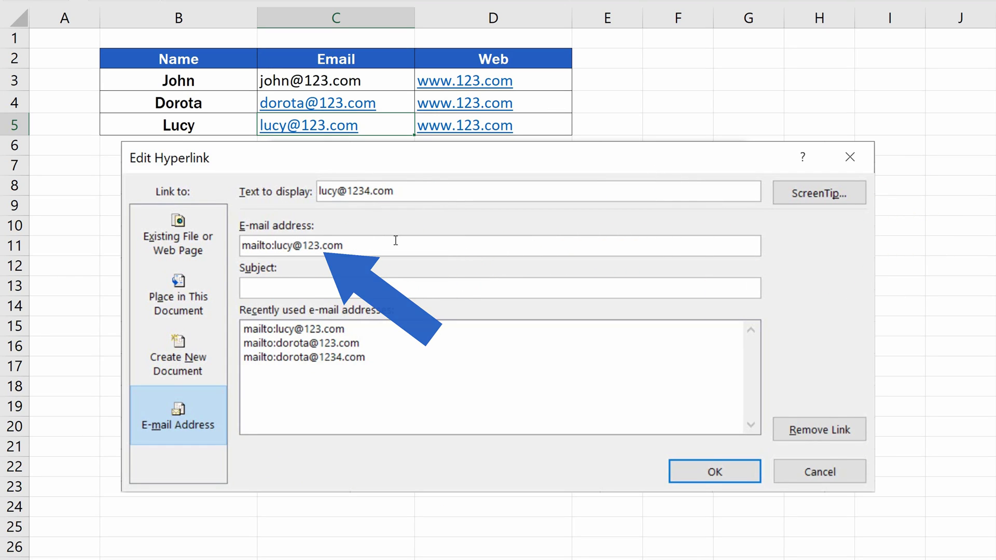
type("4")
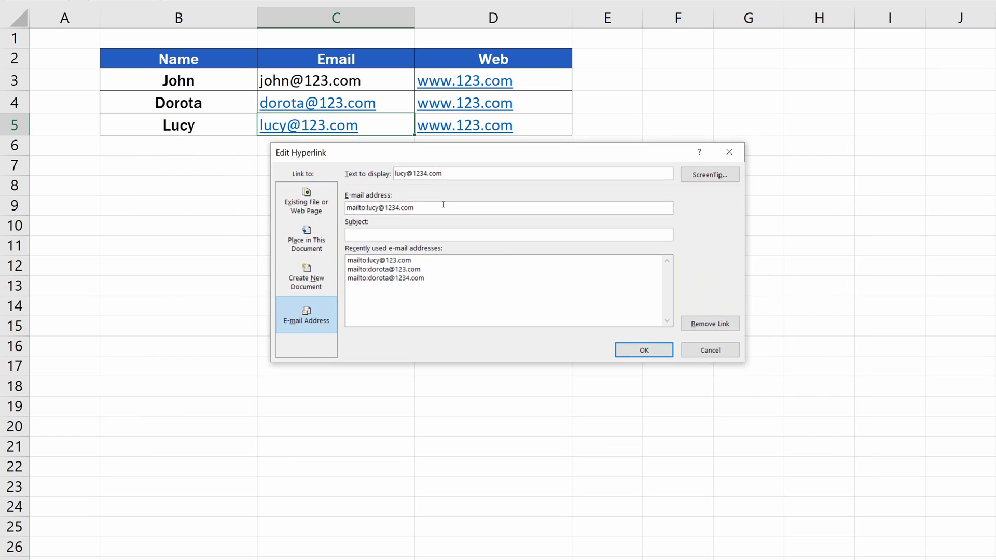
left_click(660, 351)
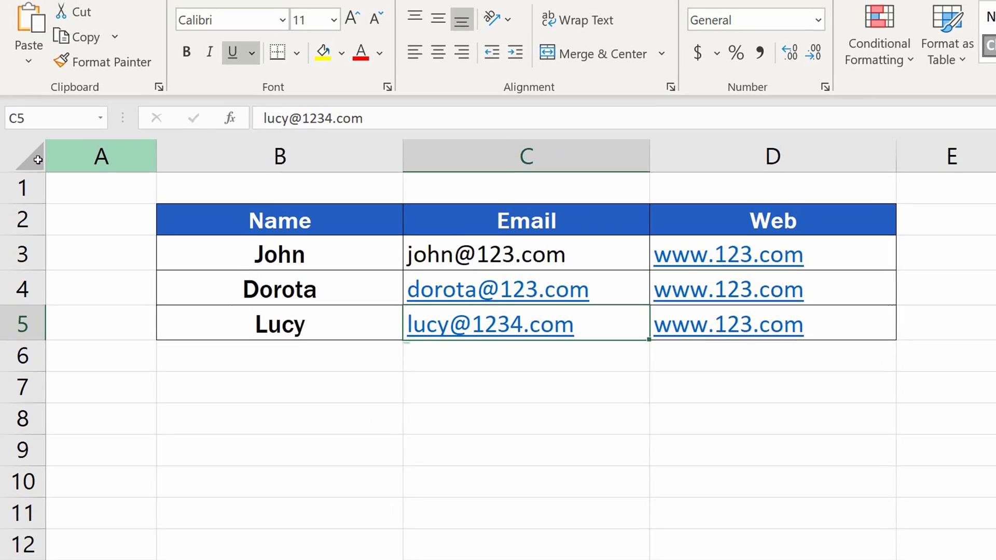
Step: Select the entire worksheet and remove all of its hyperlinks at once
left_click(38, 160)
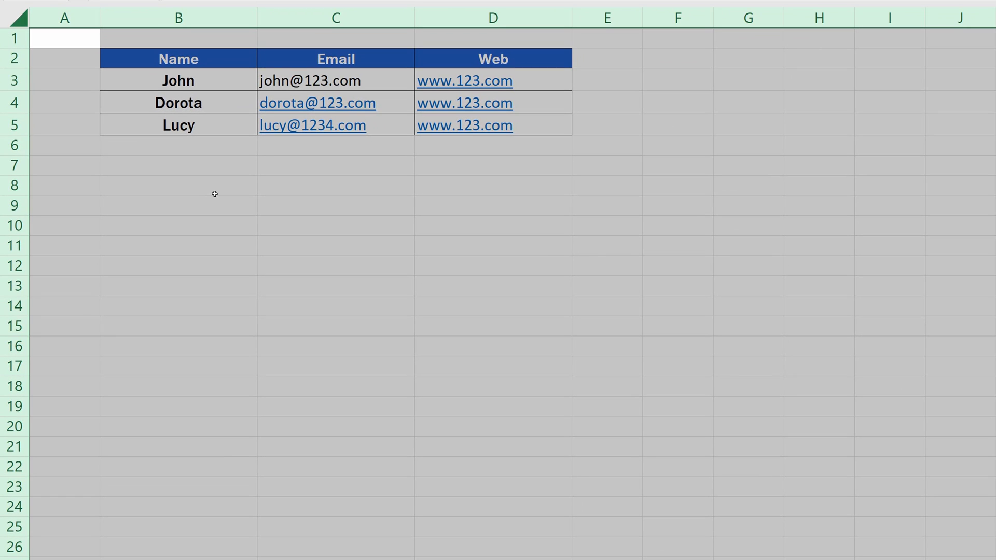
right_click(215, 194)
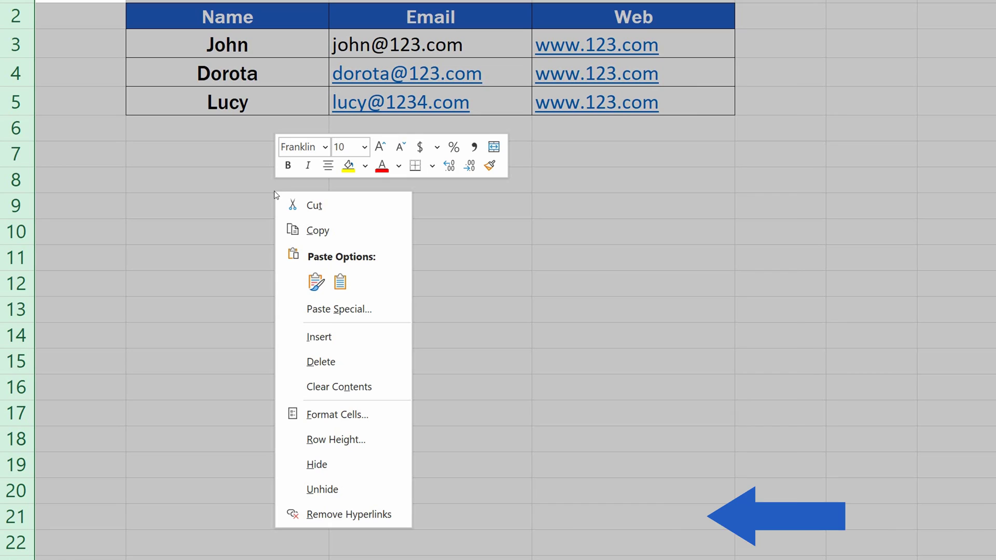
left_click(364, 516)
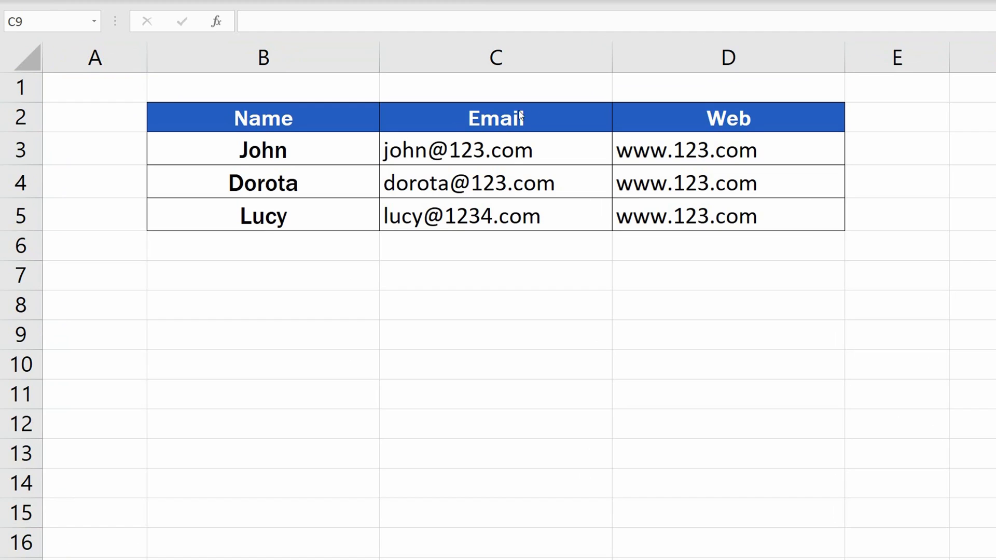
Step: Re-enter the web address in D3 so it turns back into a clickable hyperlink
left_click(726, 144)
double_click(743, 147)
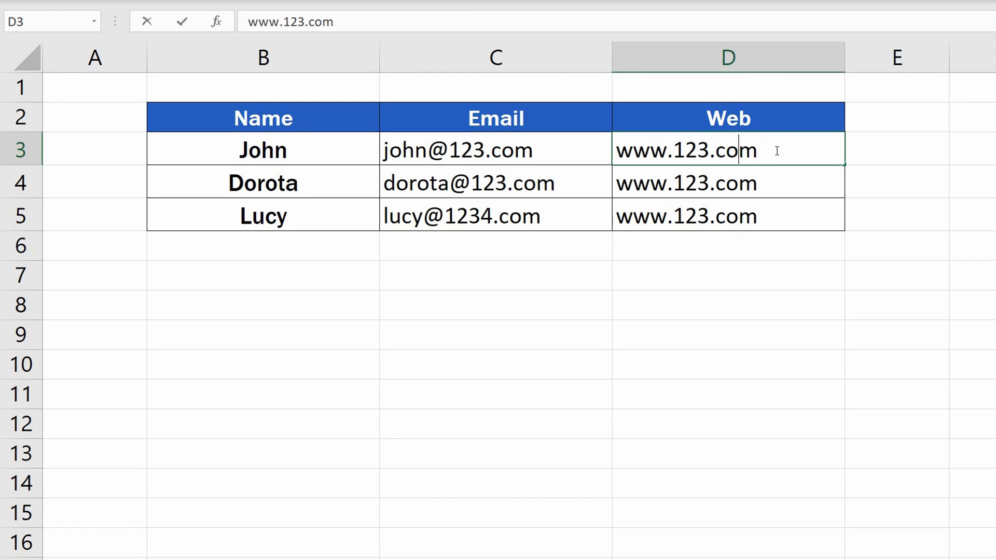
left_click_drag(776, 148, 601, 150)
key("shift+Right")
key("shift+Right")
key("shift+Right")
key("shift+Right")
key("shift+Right")
key("shift+Right")
key("shift+Right")
key("shift+Right")
key("shift+Right")
key("shift+Right")
key("shift+Right")
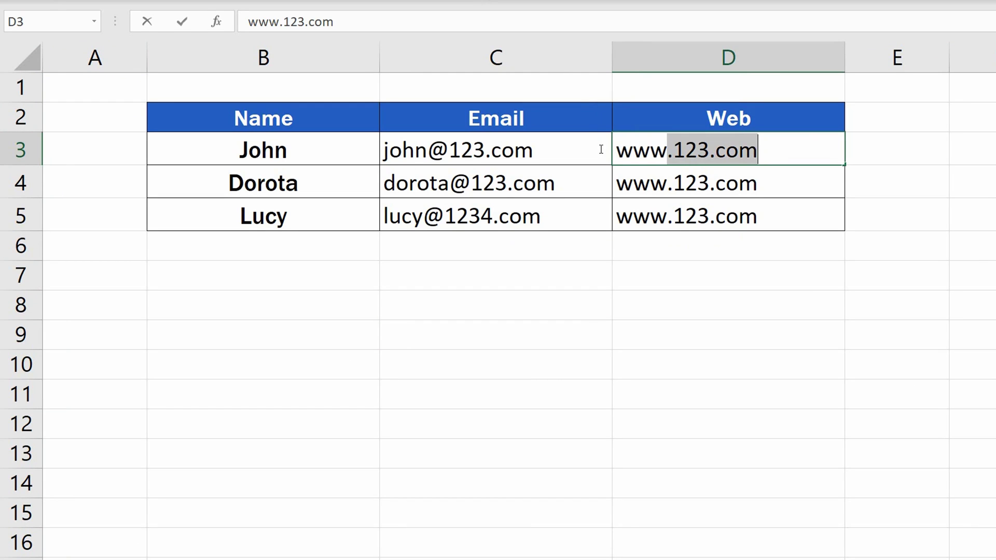
key("Return")
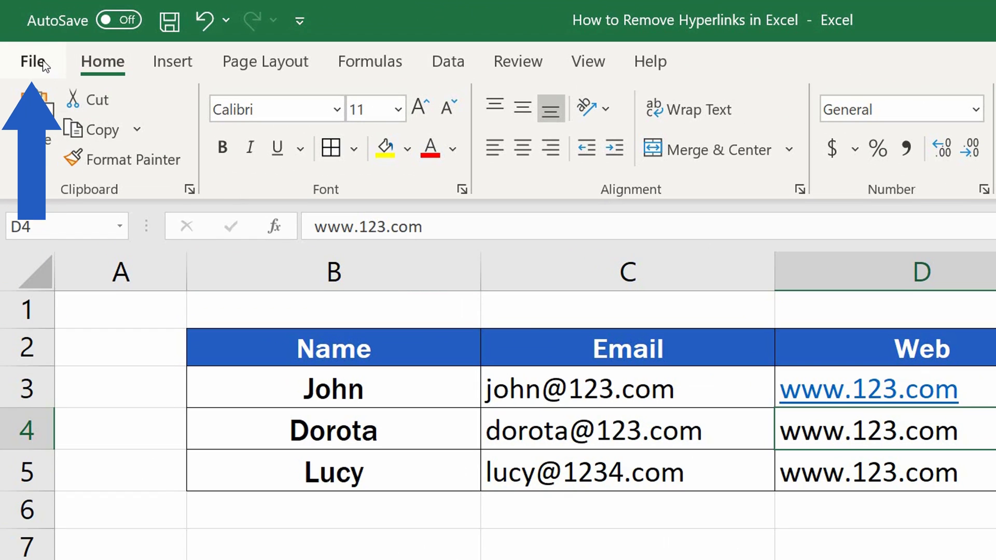
Step: Uncheck 'Internet and network paths with hyperlinks' in AutoCorrect's AutoFormat As You Type settings
left_click(43, 63)
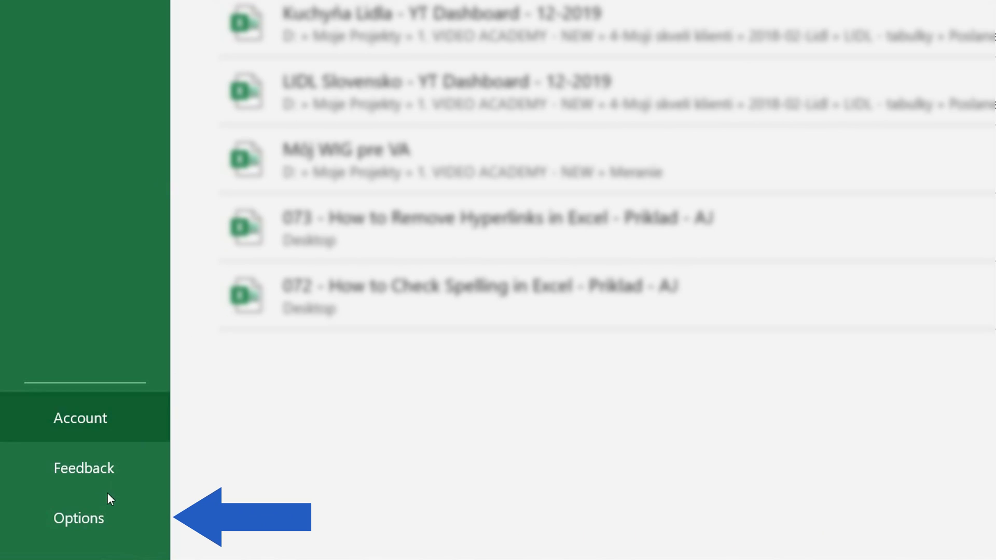
left_click(104, 522)
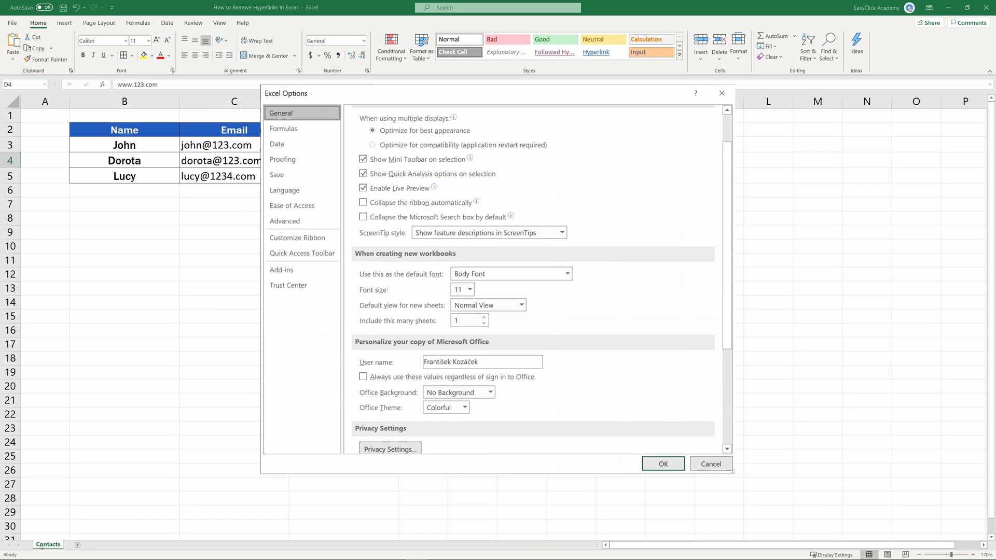
left_click(234, 134)
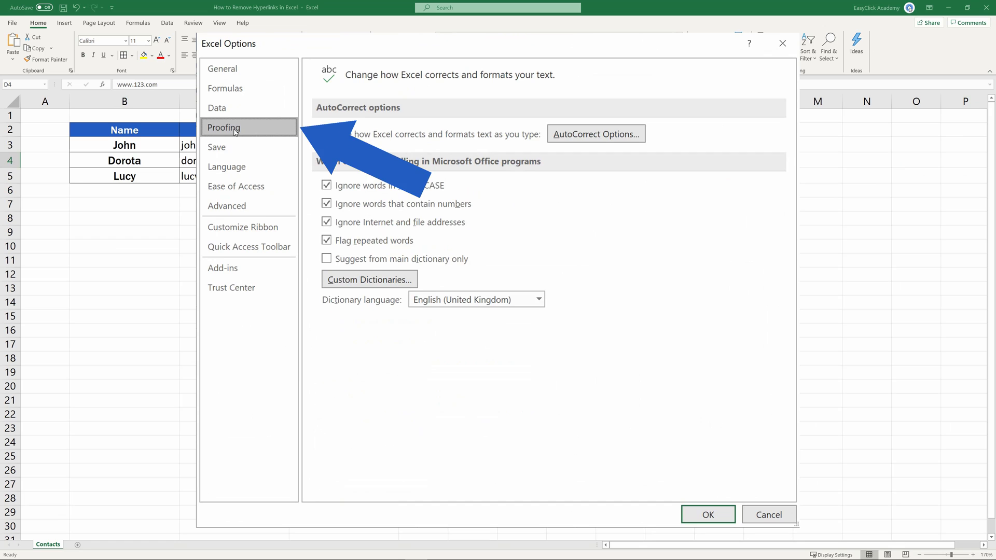
left_click(607, 136)
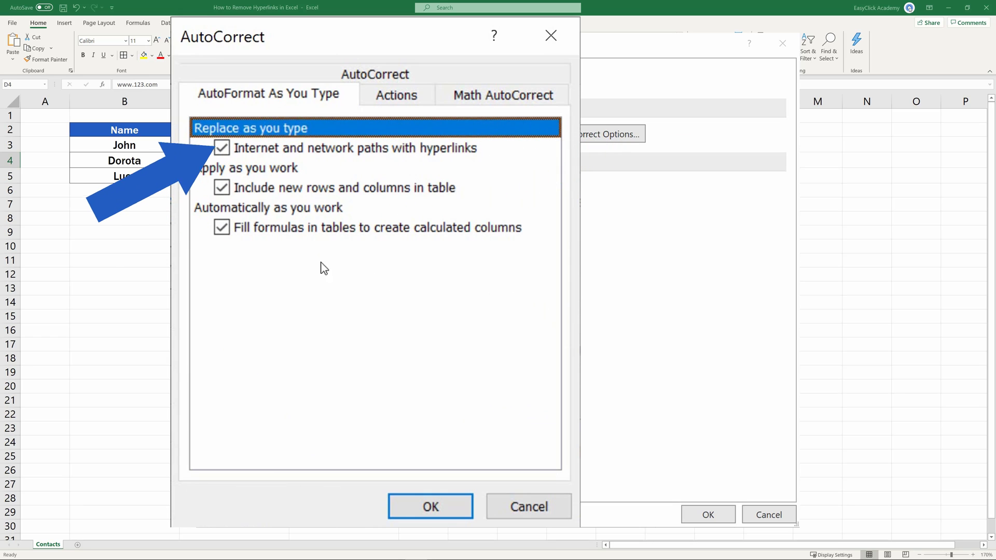
left_click(225, 149)
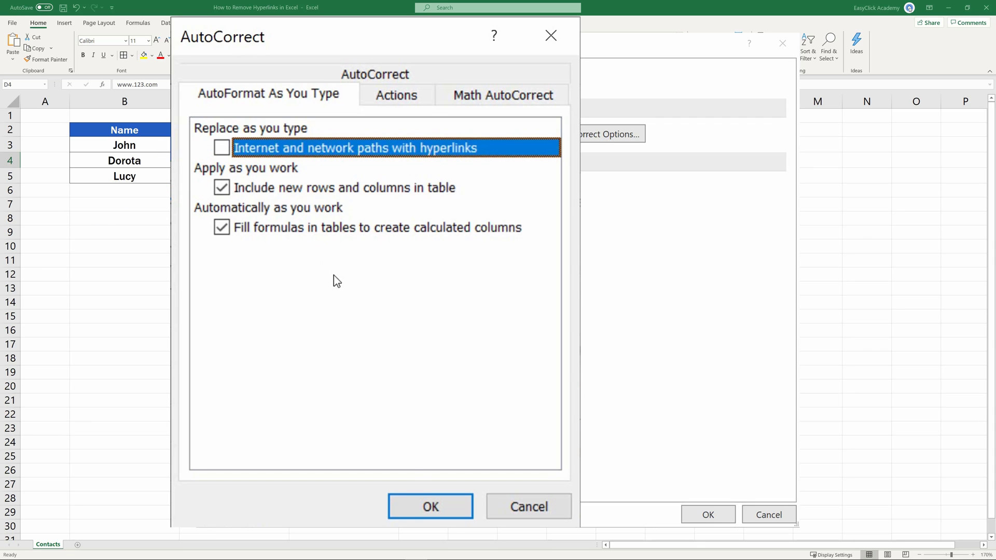
left_click(418, 501)
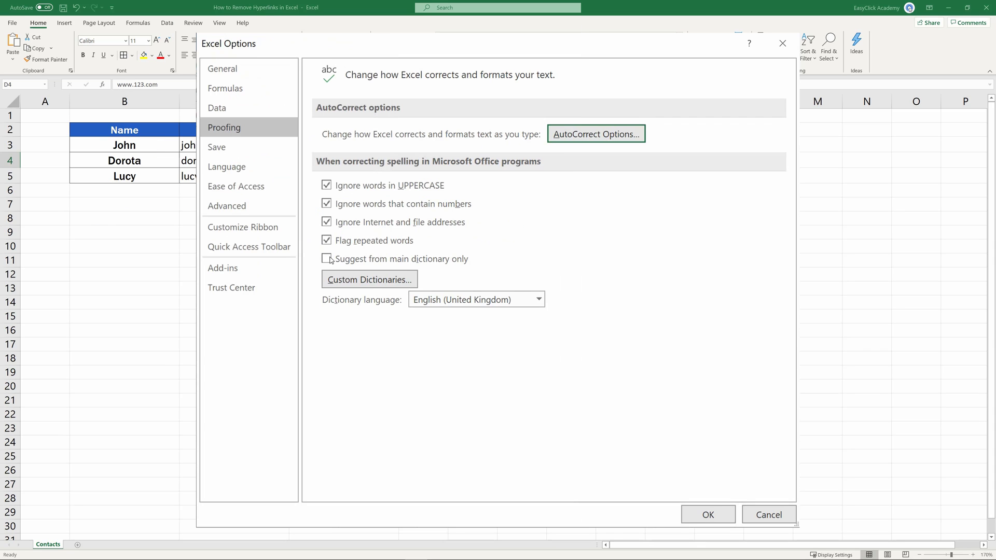
Step: Apply Excel Options and re-enter D4's web address, which now stays plain text
left_click(709, 515)
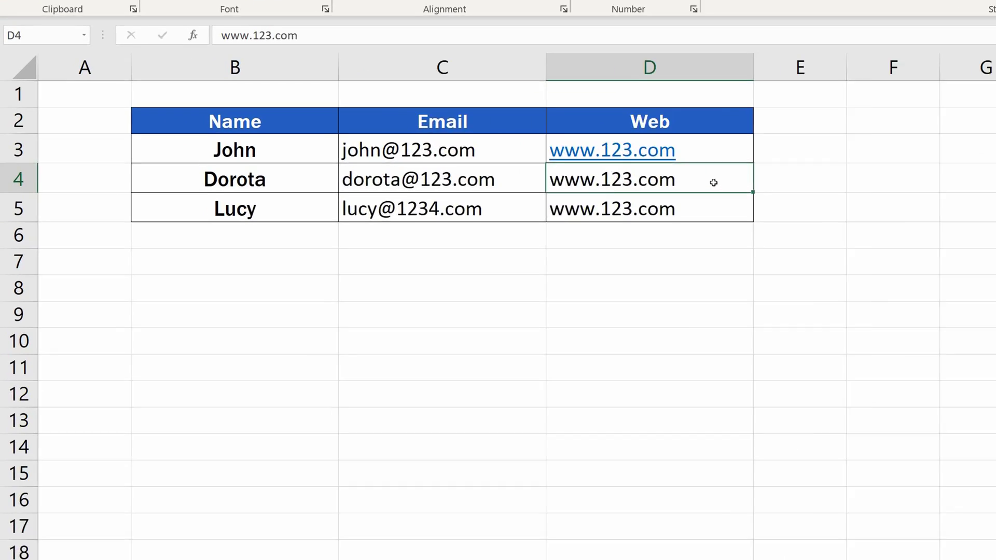
double_click(370, 161)
key("shift+Left")
key("shift+Left")
key("shift+Left")
key("shift+Left")
key("shift+Left")
key("shift+Left")
key("shift+Left")
key("shift+Right")
key("shift+Right")
key("shift+Right")
key("shift+Right")
key("shift+Right")
key("shift+Right")
key("shift+Right")
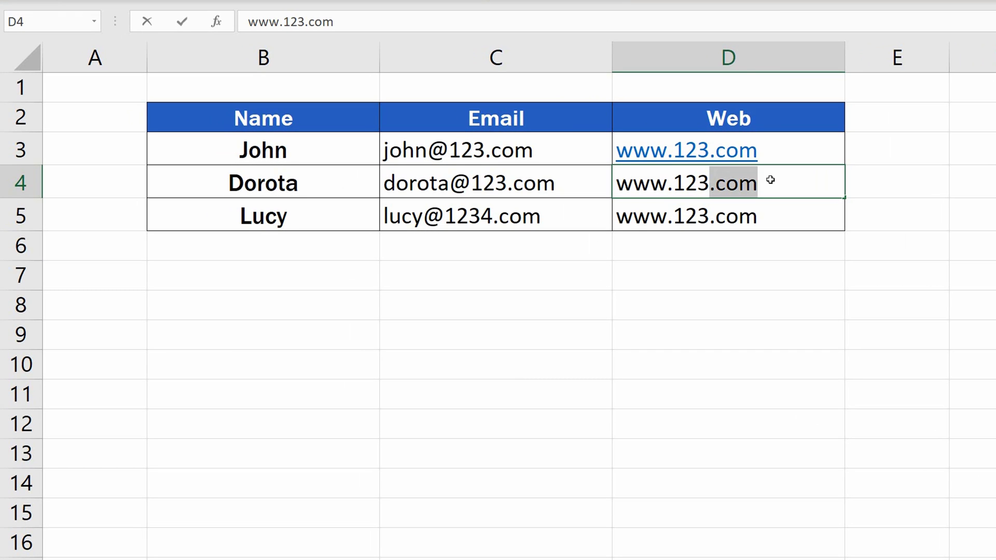
key("Return")
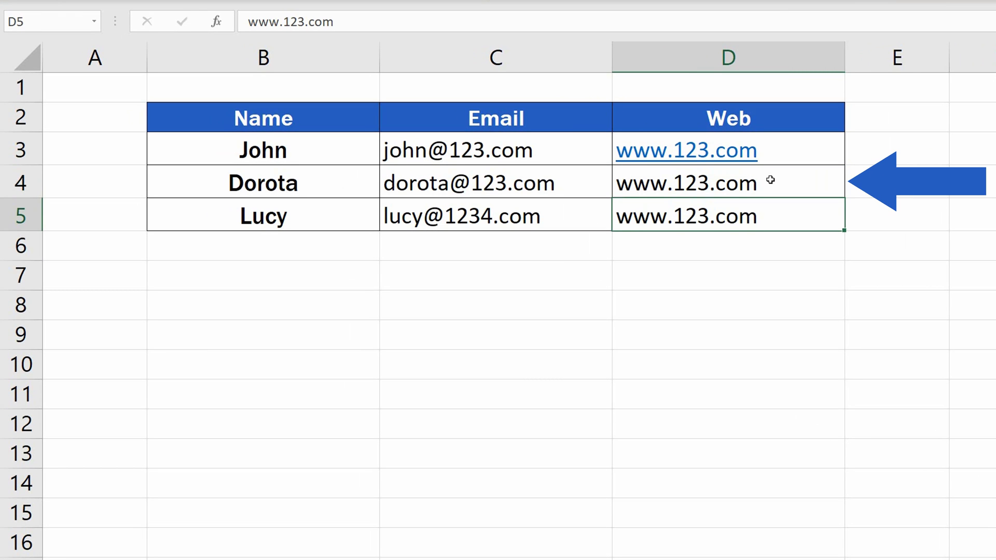